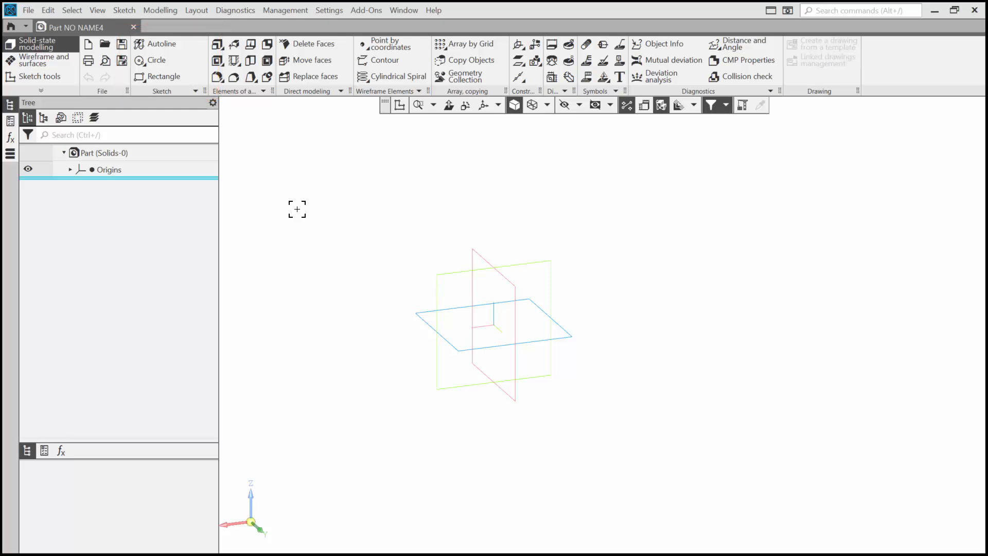
# Step: Start a new sketch on the ZY plane of the origins
pyautogui.click(153, 45)
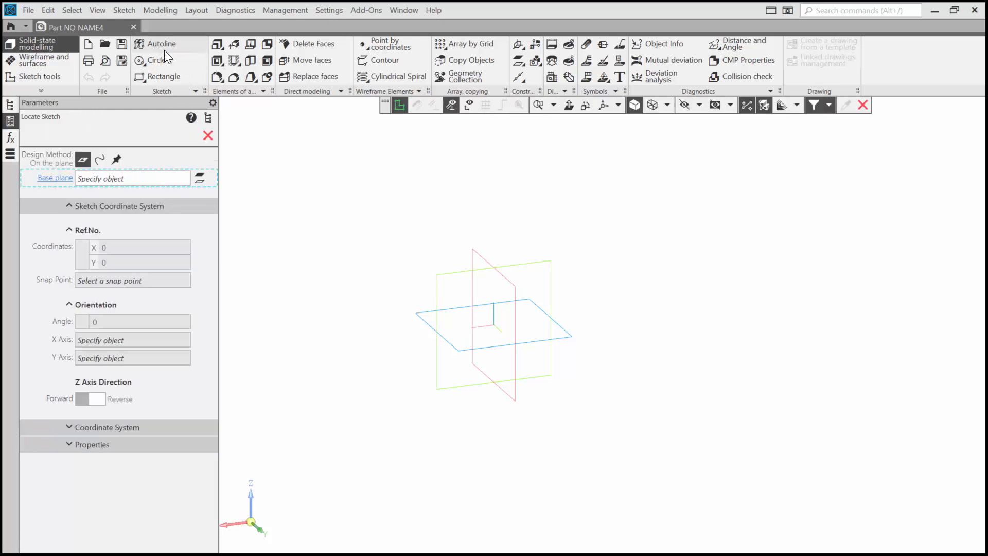
pyautogui.click(479, 258)
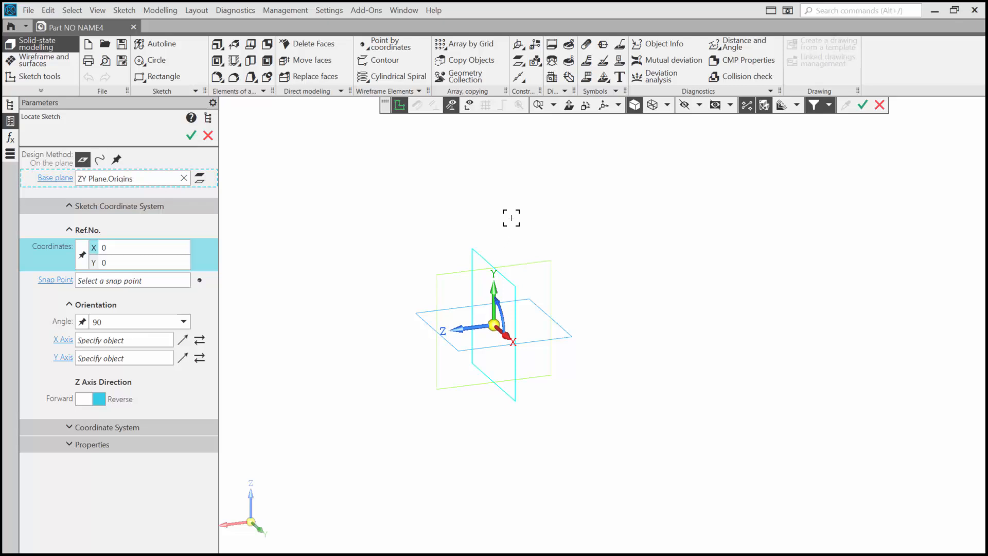
pyautogui.press('Return')
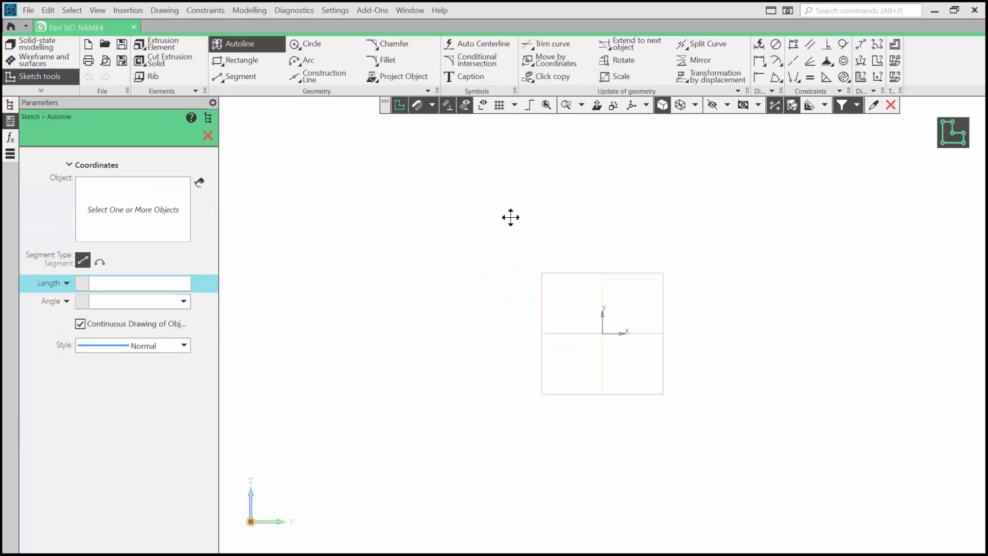
# Step: Draw connected lines: a vertical line about 32 mm down to the origin, a horizontal line about 129 mm, and a vertical line upward
pyautogui.moveTo(510, 218)
pyautogui.mouseDown(button='middle')
pyautogui.moveTo(408, 223)
pyautogui.moveTo(322, 264)
pyautogui.moveTo(322, 283)
pyautogui.mouseUp(button='middle')
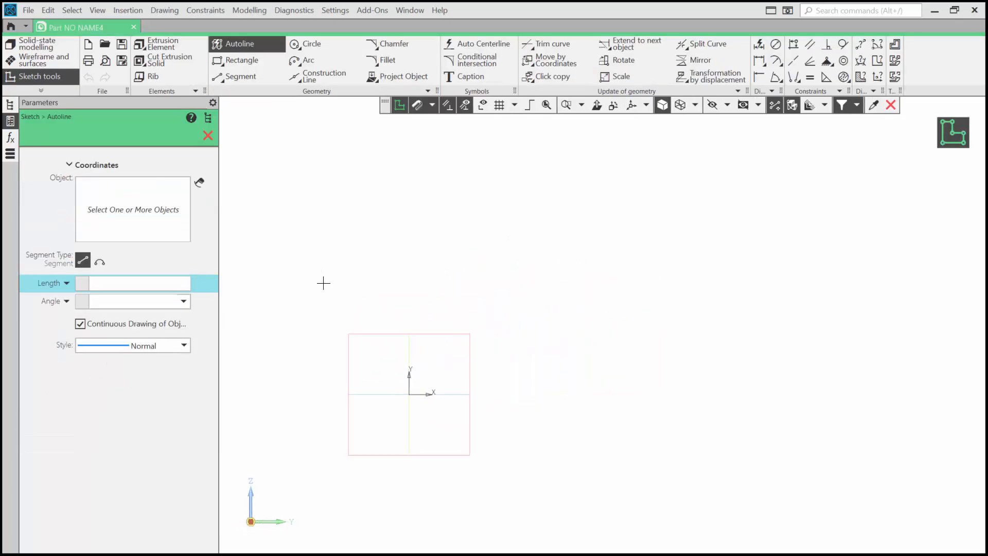
pyautogui.click(409, 315)
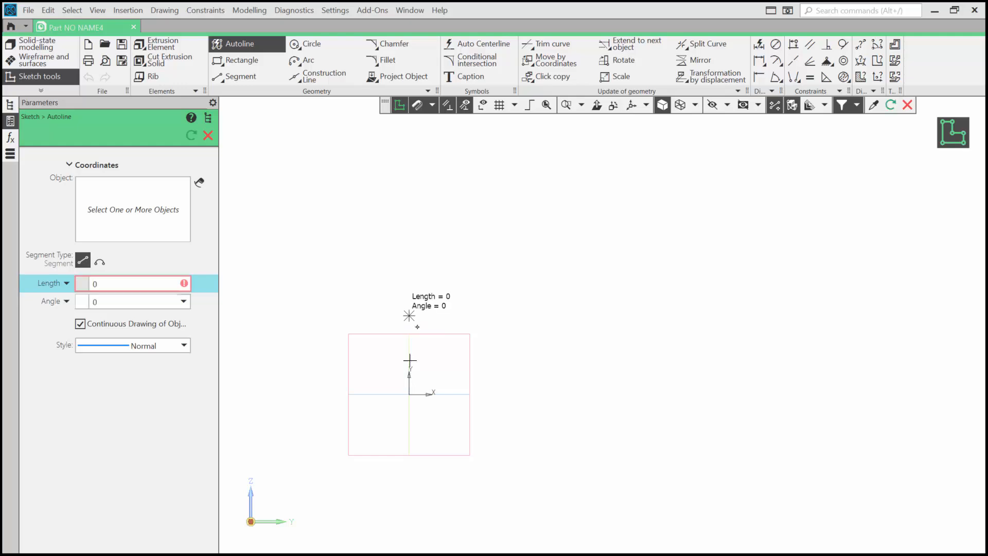
pyautogui.click(409, 393)
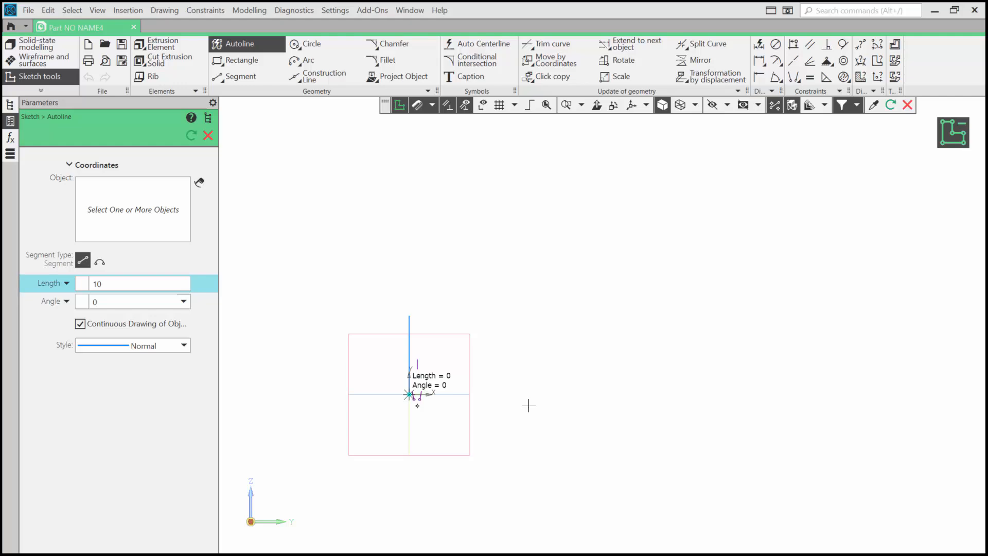
pyautogui.click(723, 394)
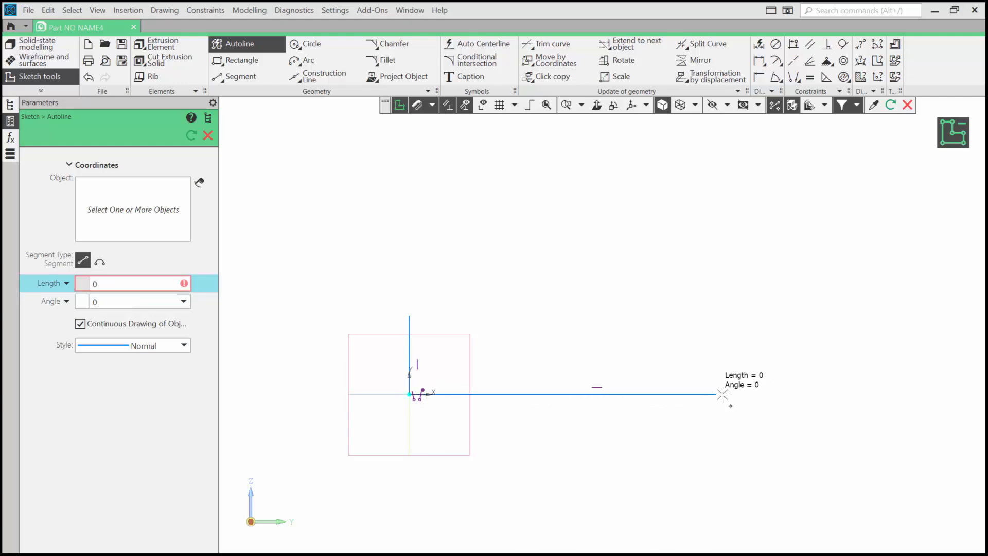
pyautogui.click(722, 278)
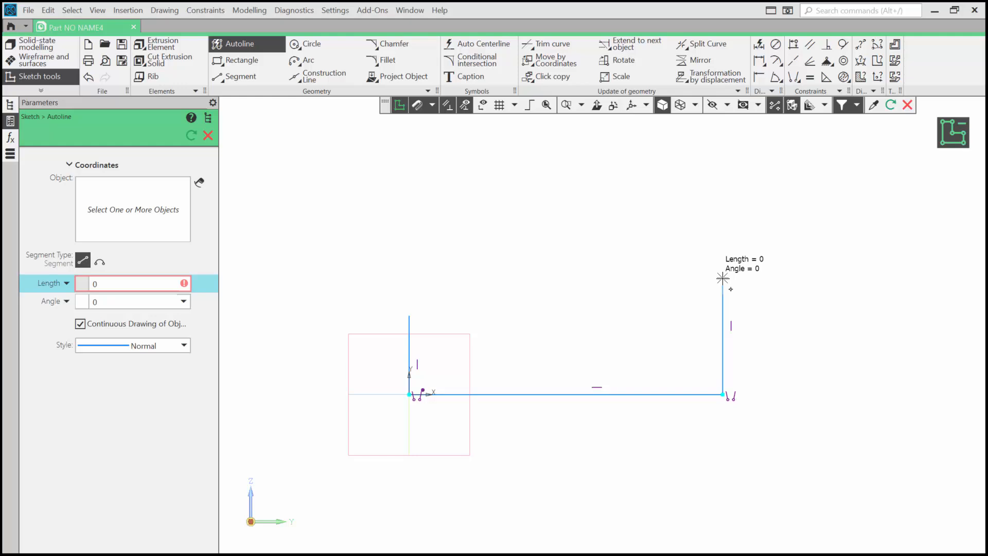
# Step: Draw a three-point arc joining the top ends of the two vertical lines, sagging downward
pyautogui.click(305, 60)
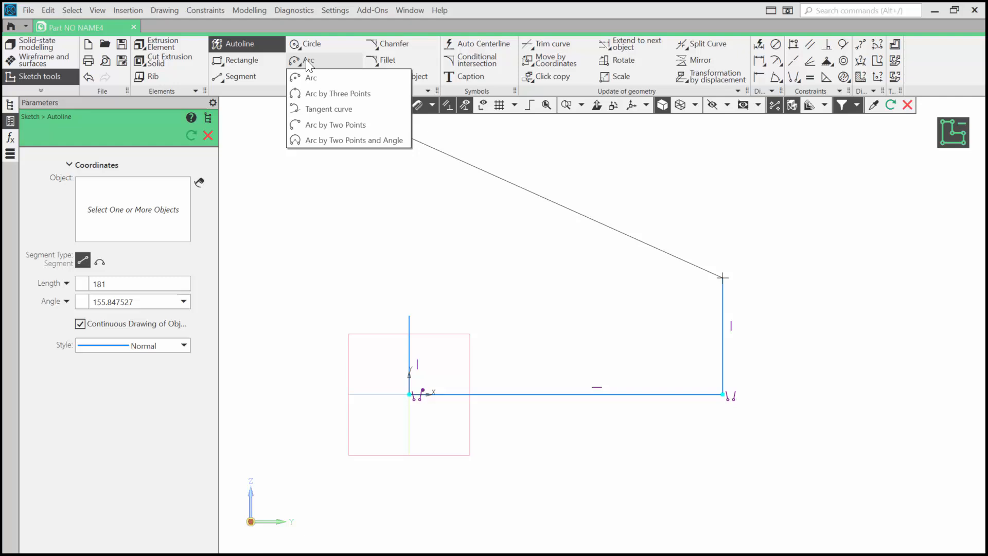
pyautogui.click(329, 93)
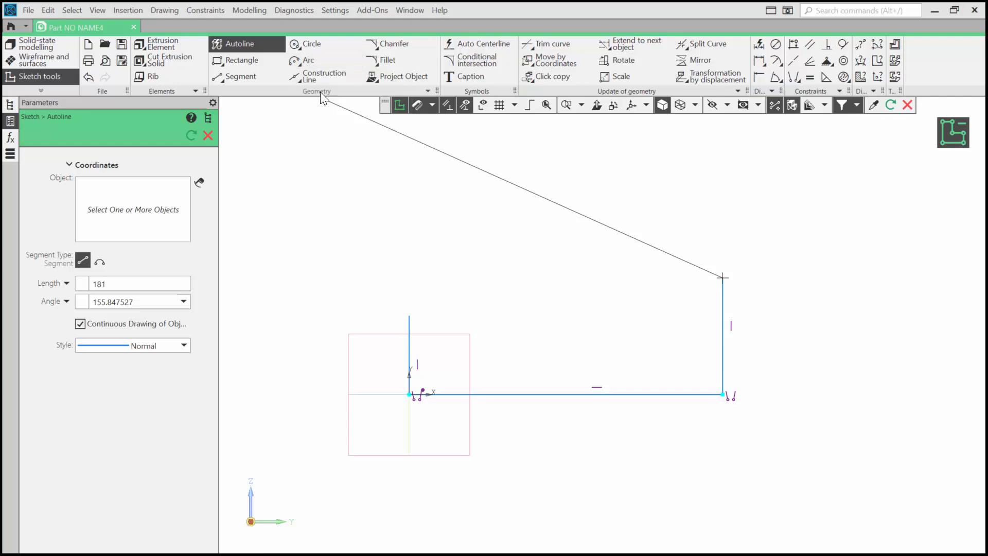
pyautogui.click(410, 315)
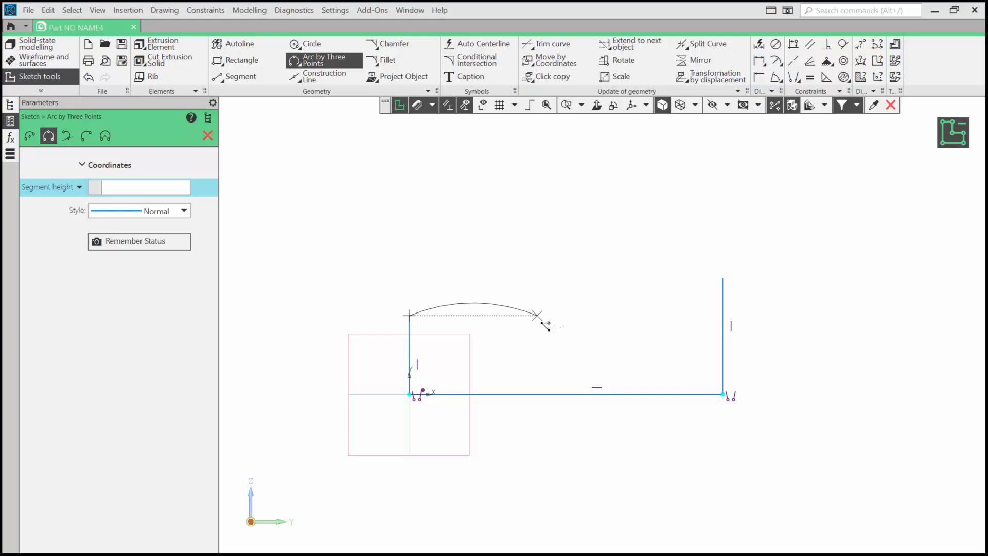
pyautogui.click(721, 277)
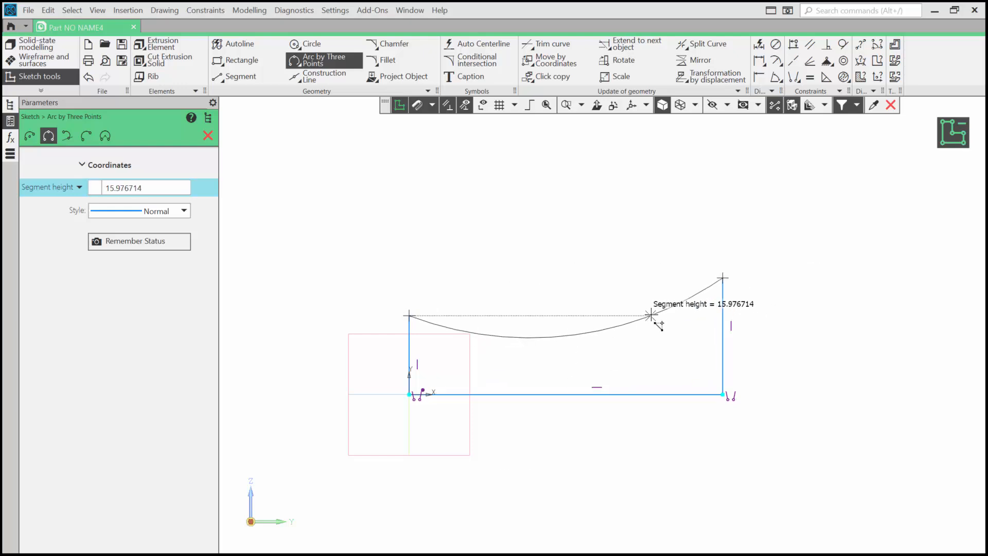
pyautogui.click(621, 327)
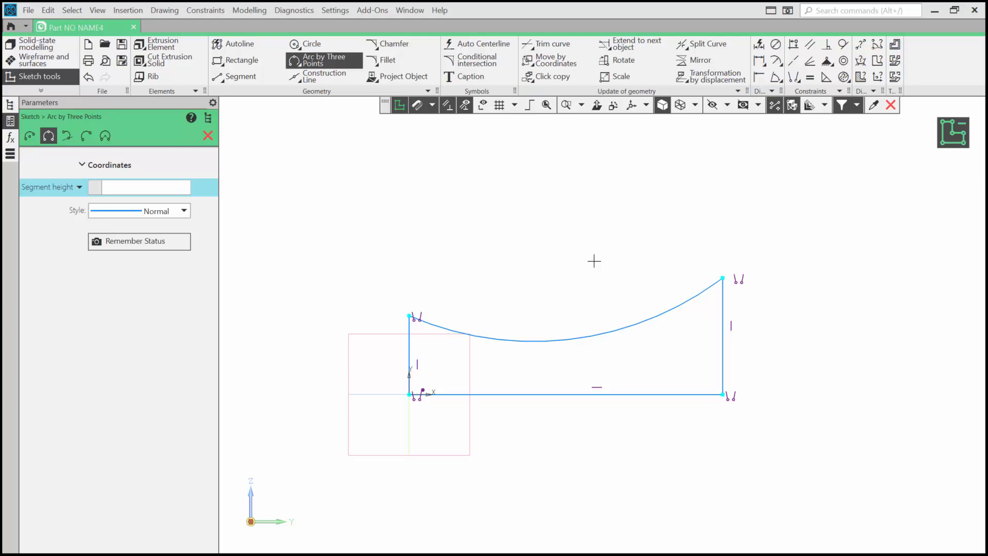
pyautogui.press('Escape')
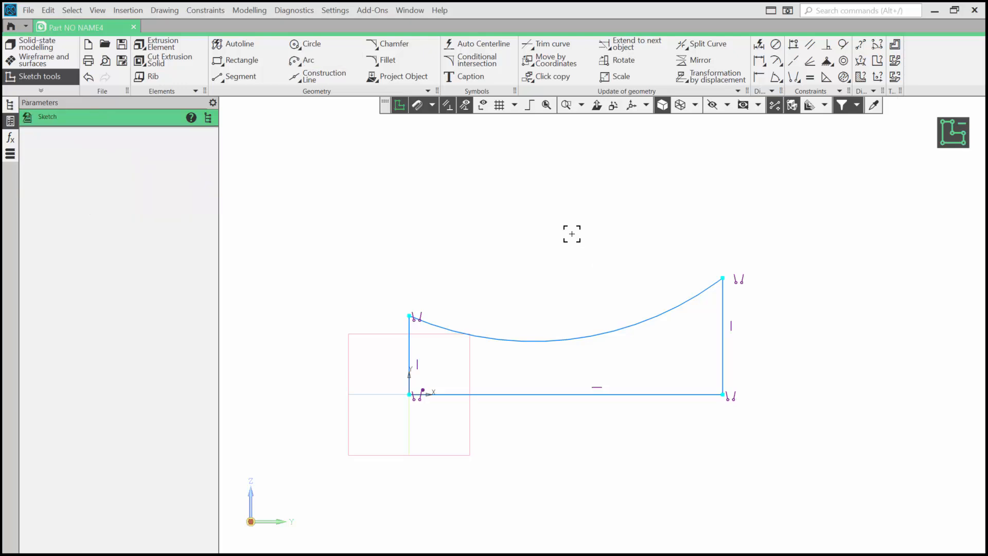
# Step: Apply an Alignment constraint so the arc's centre lines up vertically with its left endpoint
pyautogui.click(465, 107)
pyautogui.click(793, 44)
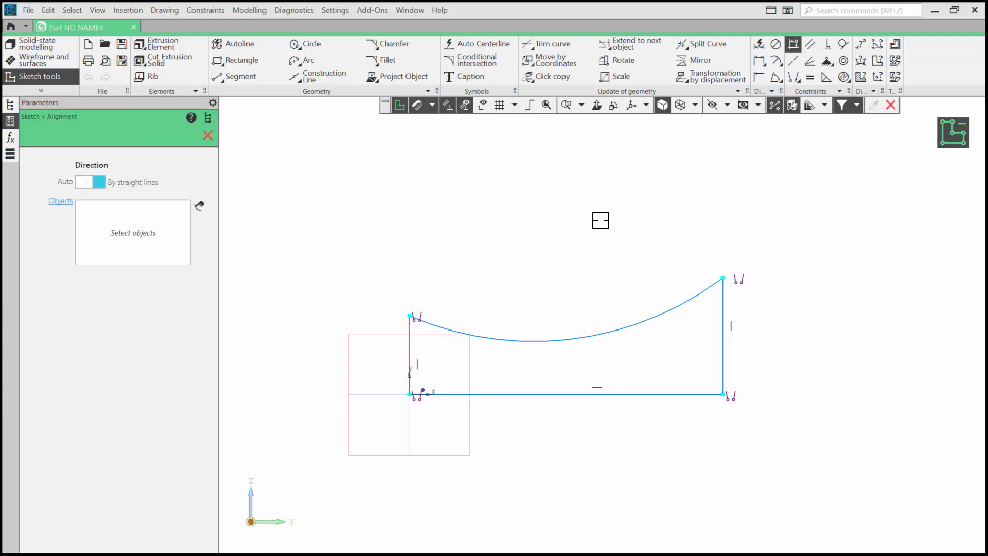
pyautogui.moveTo(582, 227); pyautogui.dragTo(571, 335, button='middle')
pyautogui.scroll(-1, 571, 334)
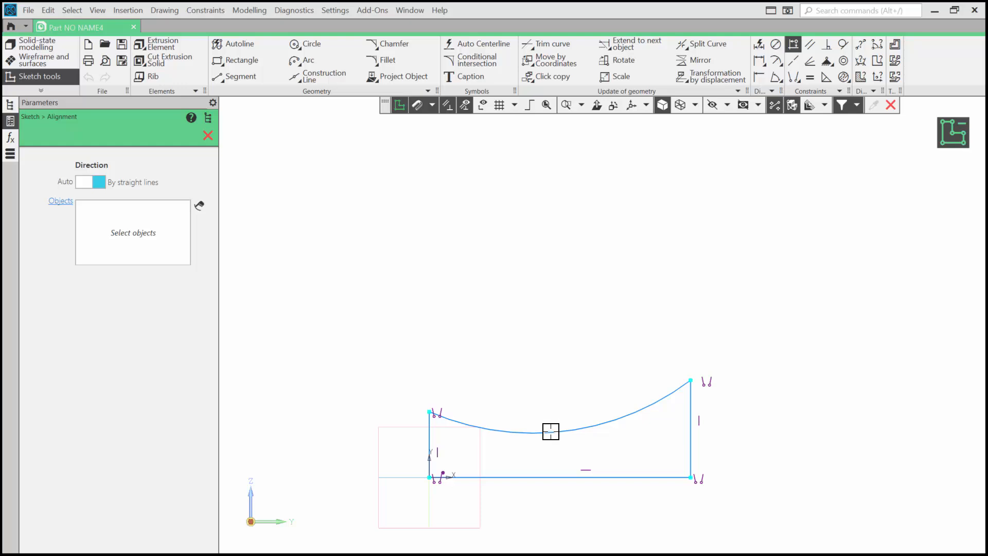
pyautogui.rightClick(551, 417)
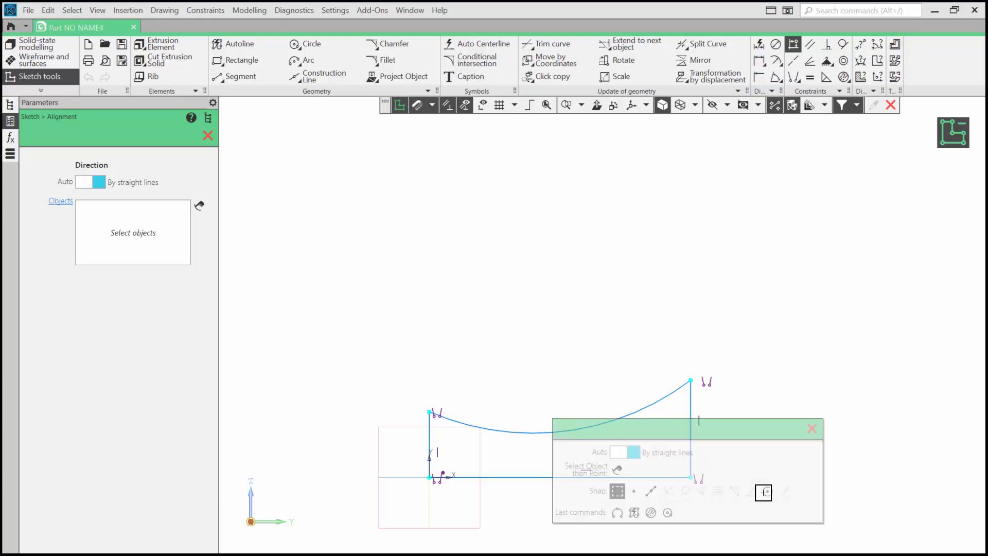
pyautogui.click(533, 171)
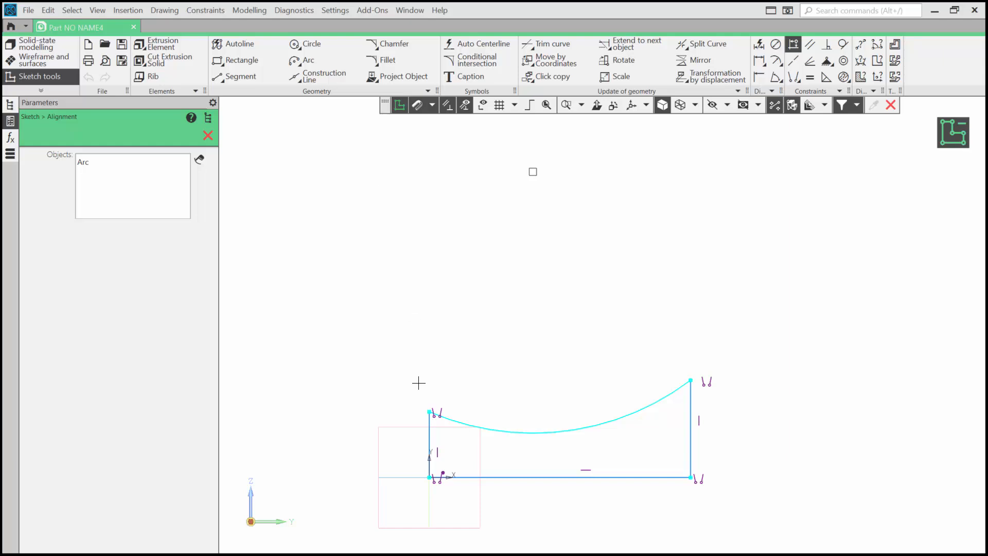
pyautogui.click(430, 413)
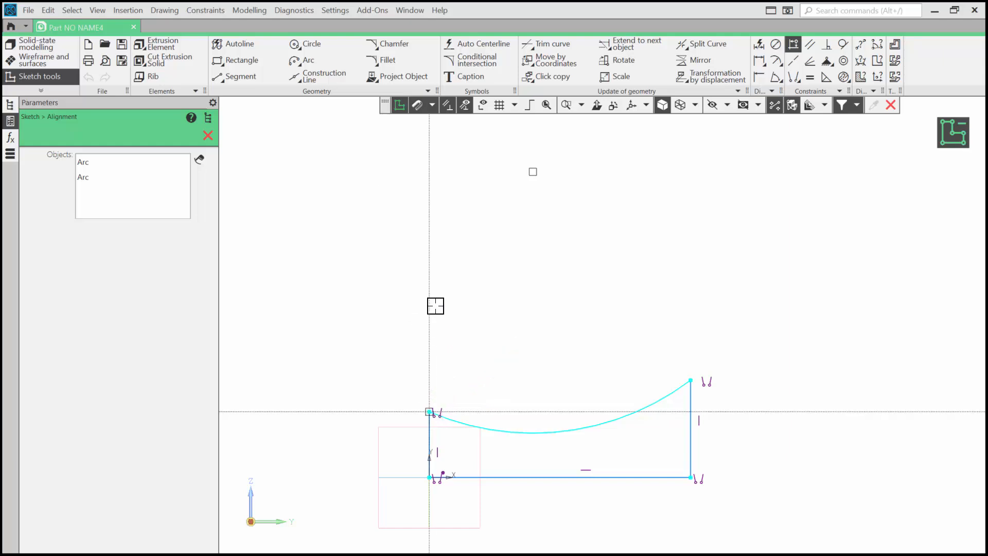
pyautogui.click(431, 298)
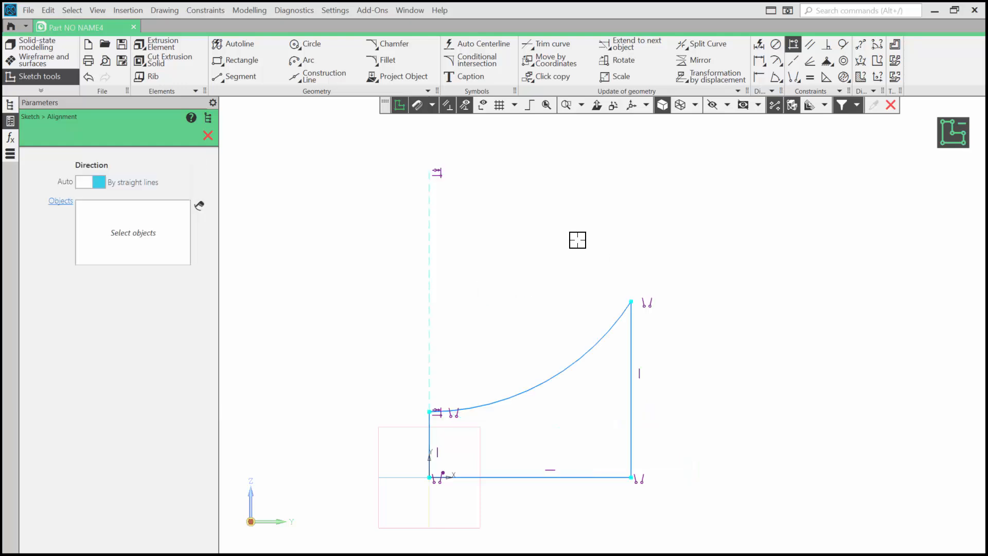
pyautogui.press('Escape')
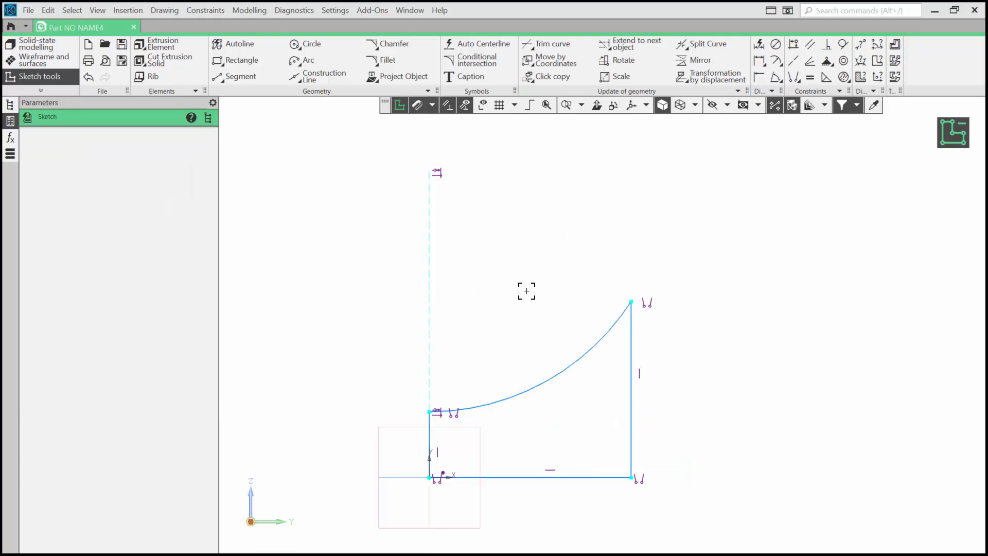
# Step: Inspect the object constraints applied to the bottom horizontal line
pyautogui.moveTo(527, 289)
pyautogui.mouseDown(button='middle')
pyautogui.moveTo(565, 214)
pyautogui.moveTo(569, 177)
pyautogui.mouseUp(button='middle')
pyautogui.scroll(2, 526, 235)
pyautogui.scroll(1, 526, 235)
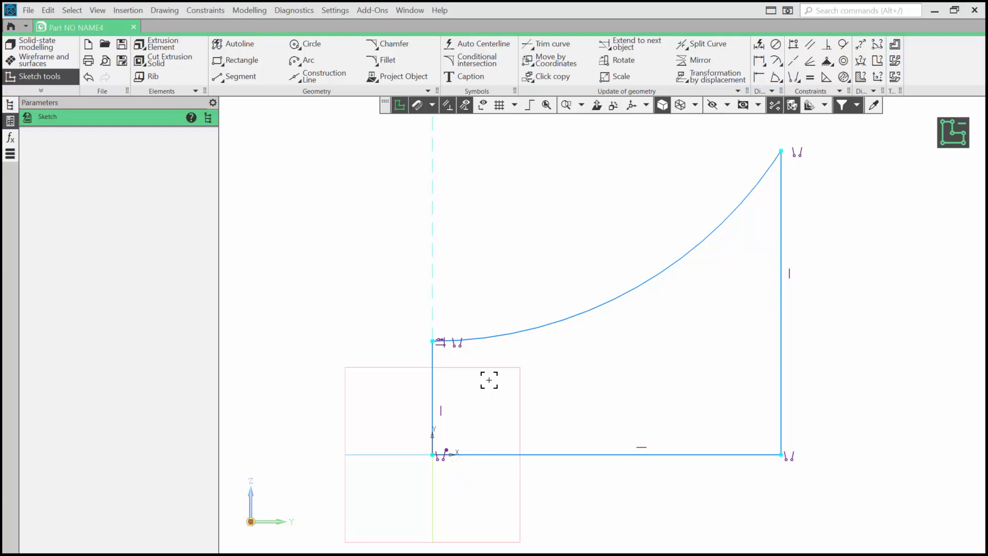
pyautogui.moveTo(446, 458)
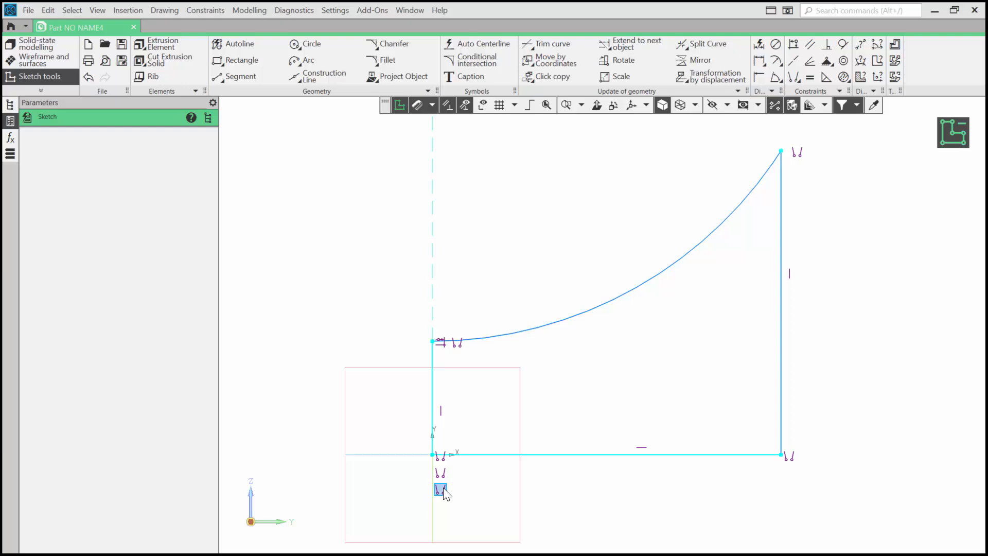
pyautogui.click(585, 456)
pyautogui.rightClick(585, 455)
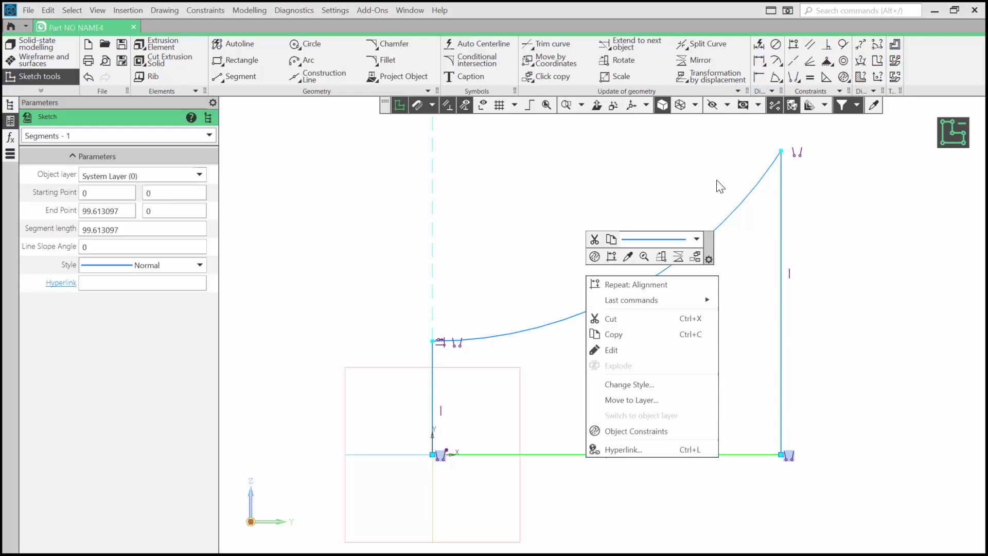
pyautogui.click(844, 75)
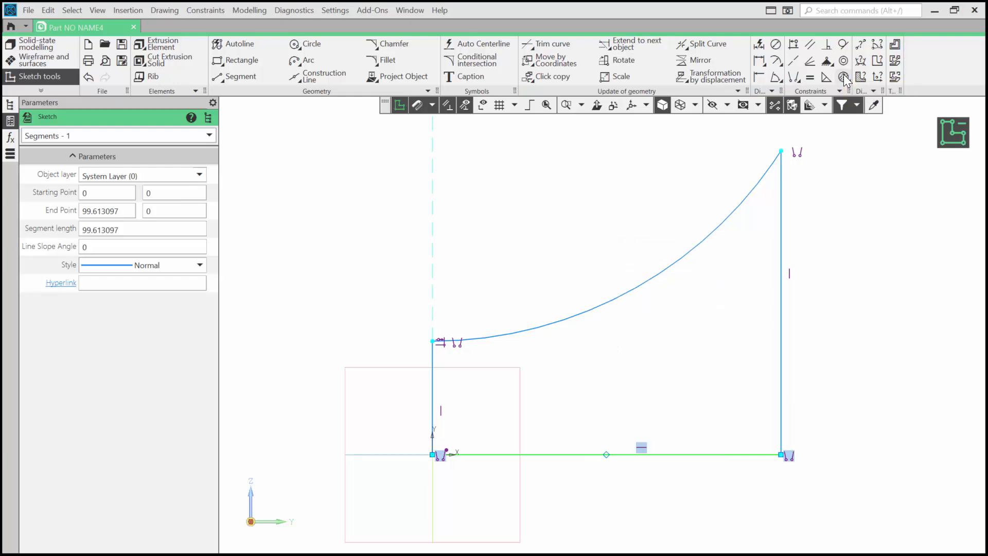
pyautogui.click(844, 77)
pyautogui.click(128, 181)
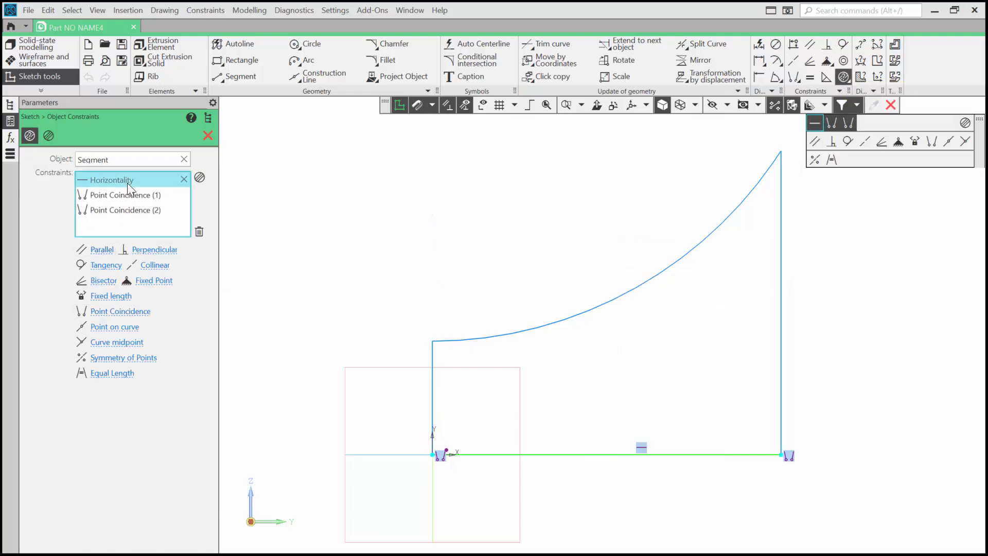
pyautogui.click(128, 195)
pyautogui.click(129, 209)
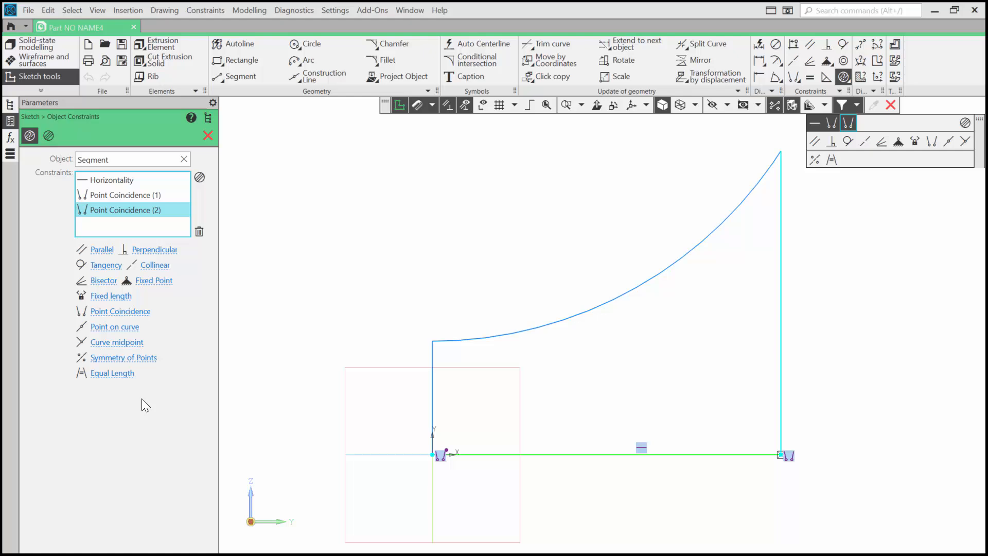
pyautogui.click(208, 135)
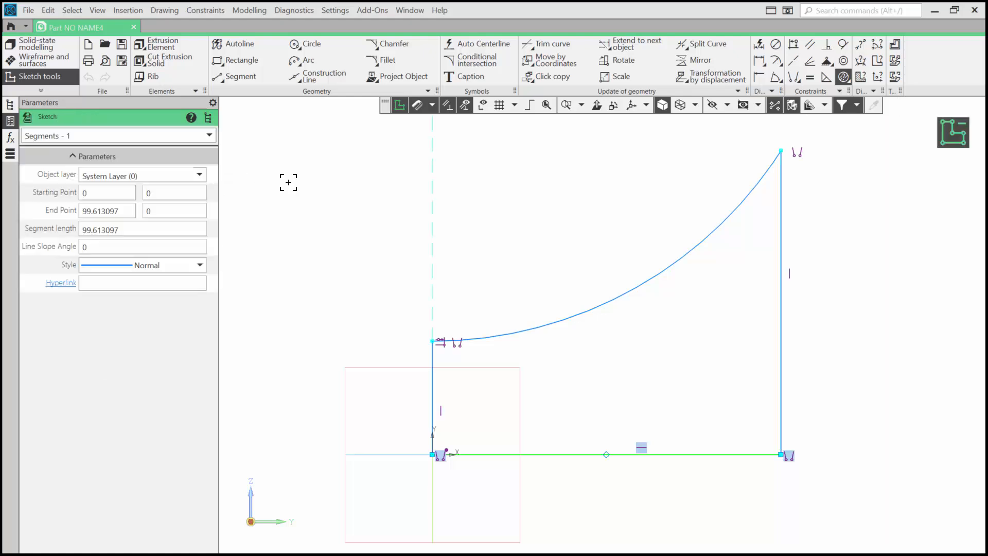
# Step: Toggle the constraint symbol display and select the arc and lines to review their parameters
pyautogui.click(499, 167)
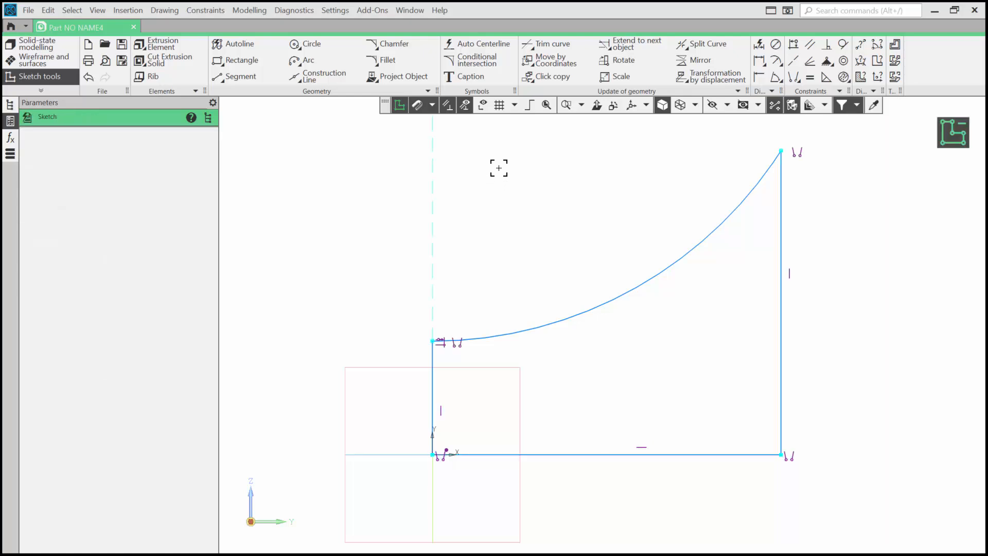
pyautogui.click(463, 107)
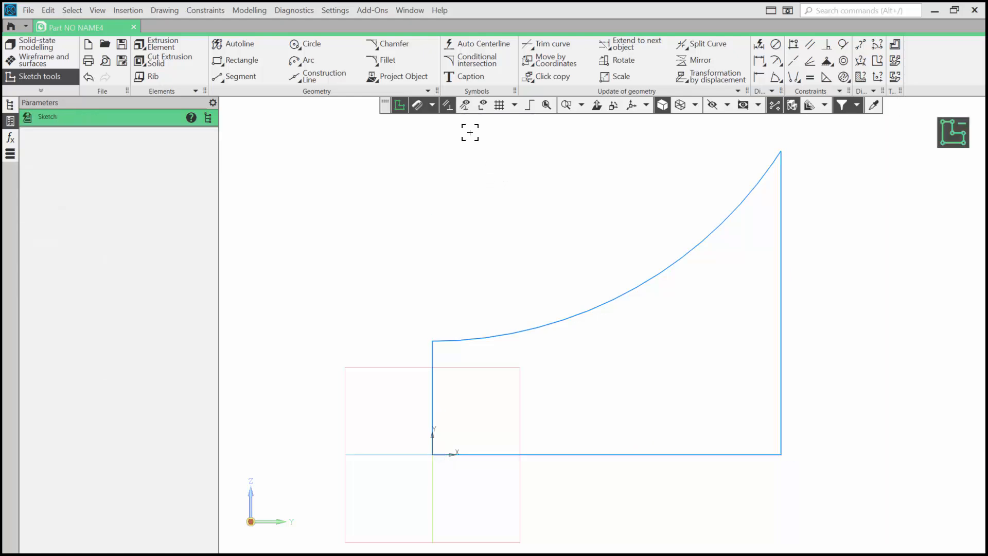
pyautogui.click(575, 312)
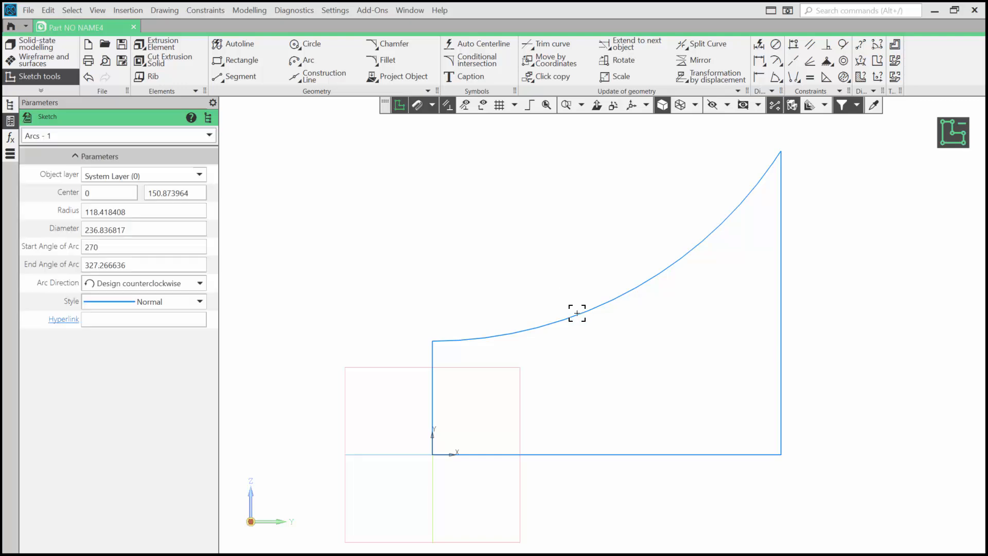
pyautogui.click(781, 375)
pyautogui.click(730, 453)
pyautogui.click(494, 137)
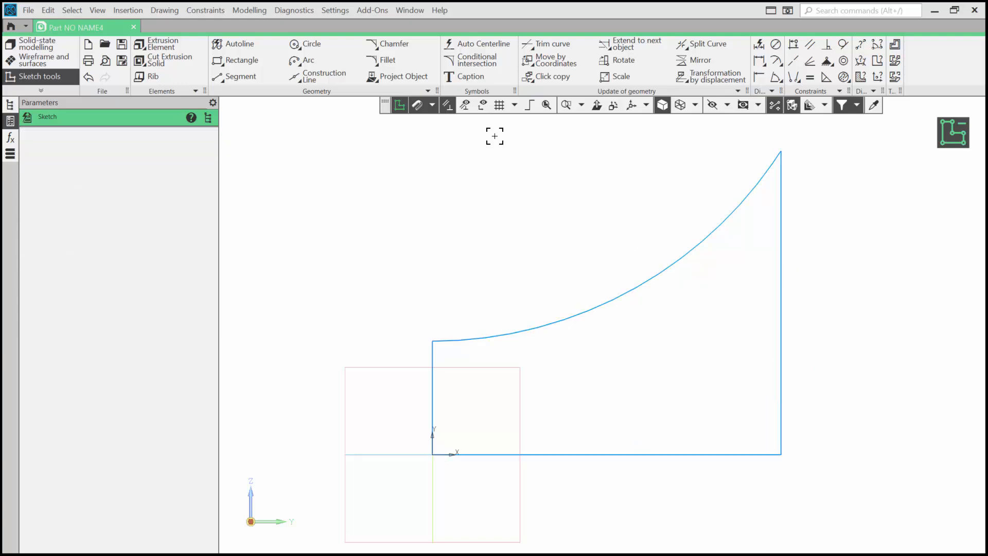
pyautogui.click(465, 109)
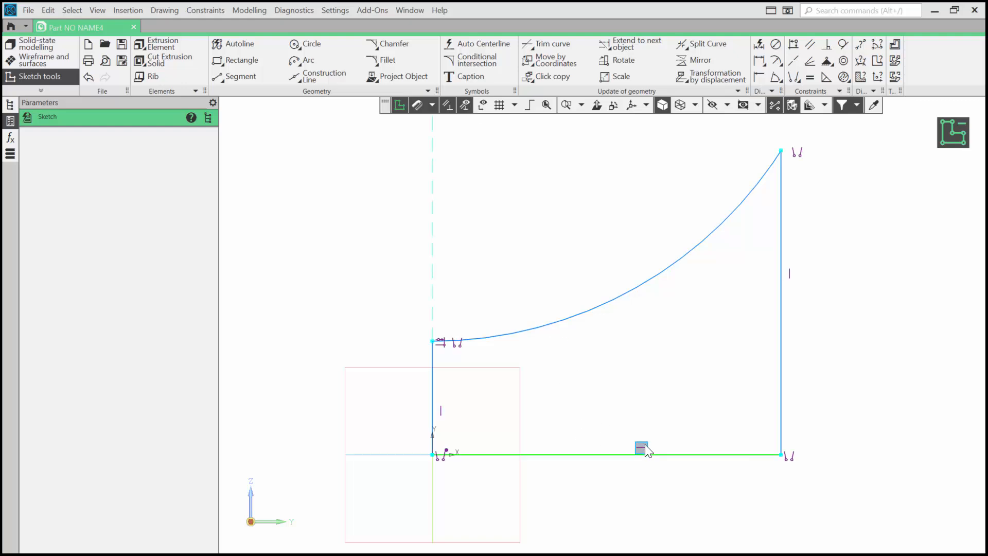
# Step: Delete the bottom line's horizontal constraint and undo the deletion
pyautogui.press('Delete')
pyautogui.hotkey('ctrl', 'z')
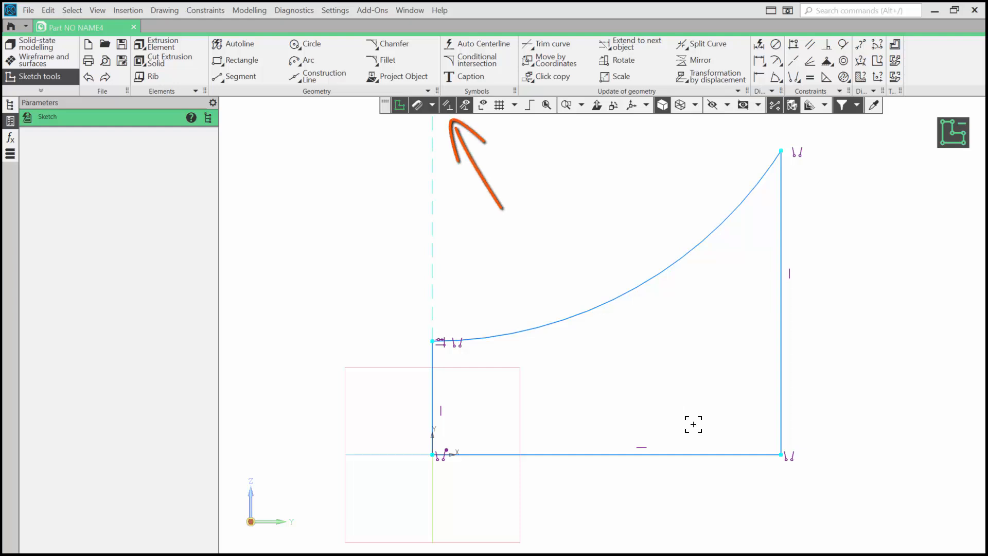
# Step: Add a Smart Dimension to the left vertical line and set its length to 5
pyautogui.click(760, 48)
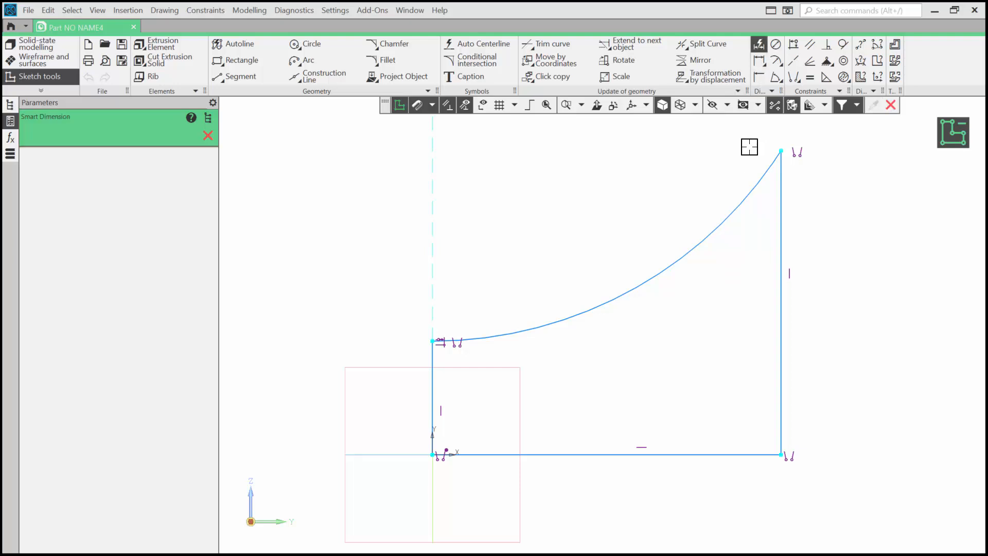
pyautogui.click(432, 357)
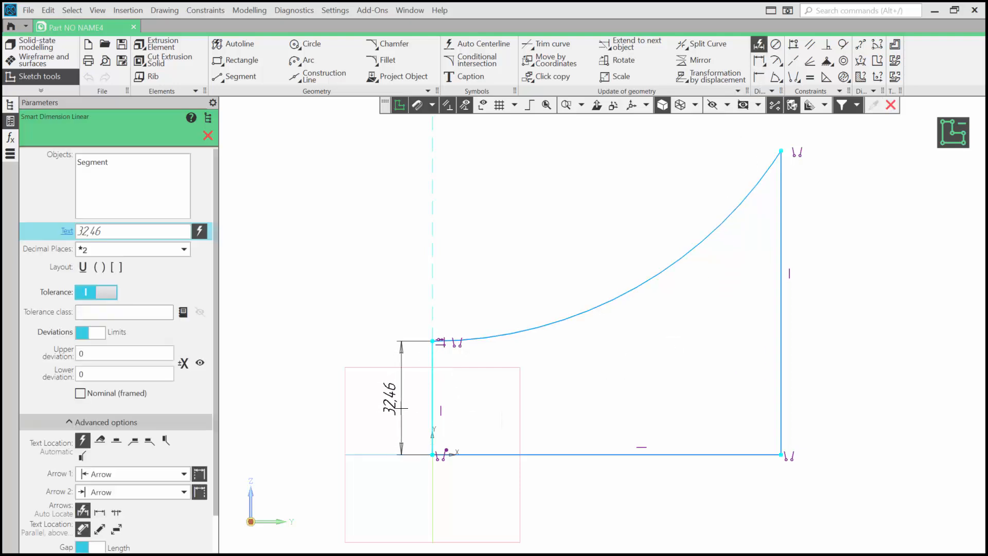
pyautogui.click(401, 407)
pyautogui.write('5')
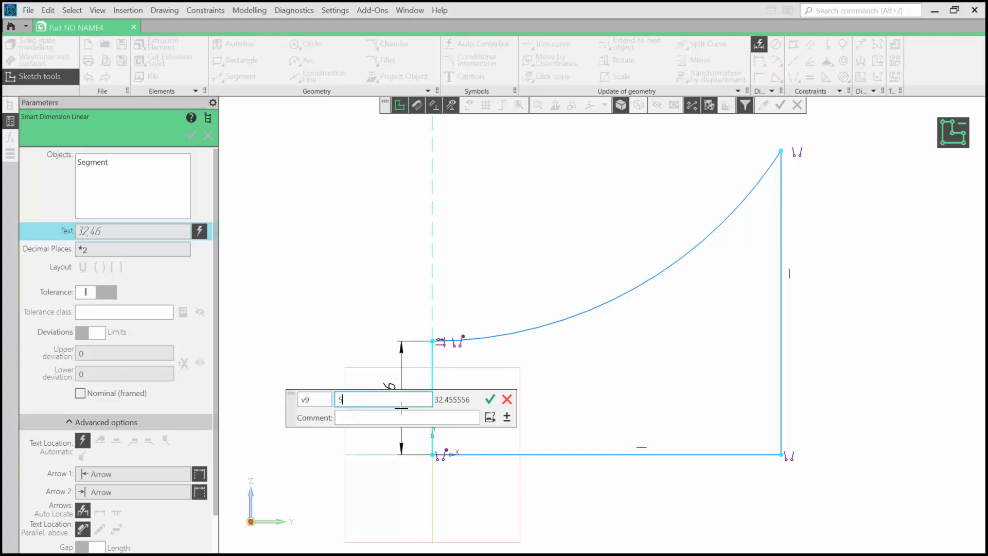
pyautogui.press('Return')
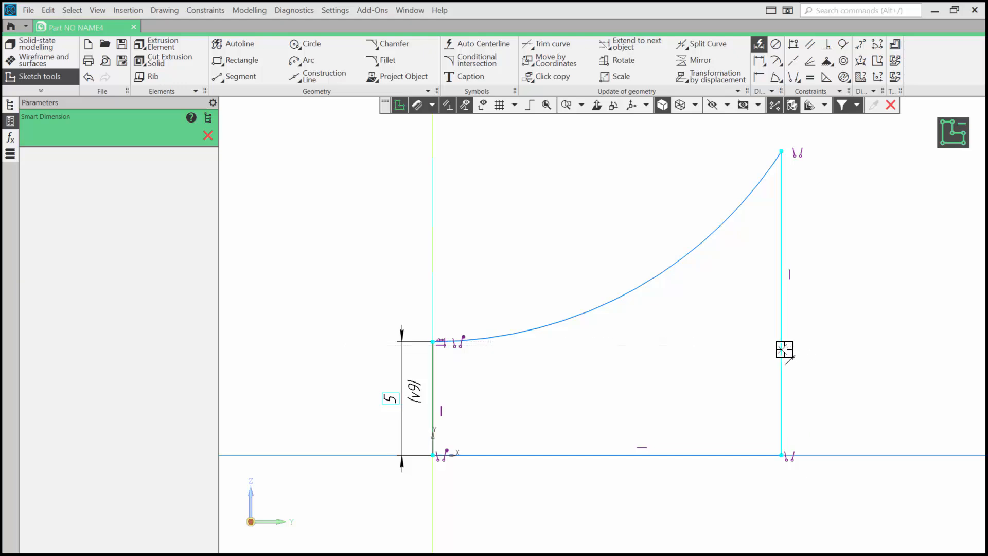
# Step: Dimension the right vertical line beside the arc's end and set its length to 6
pyautogui.click(784, 349)
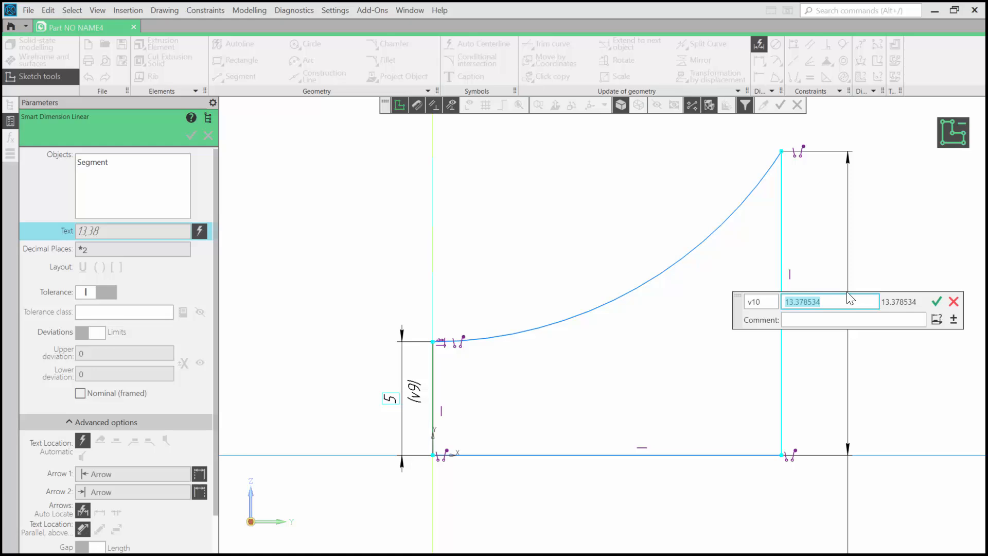
pyautogui.write('6')
pyautogui.press('Return')
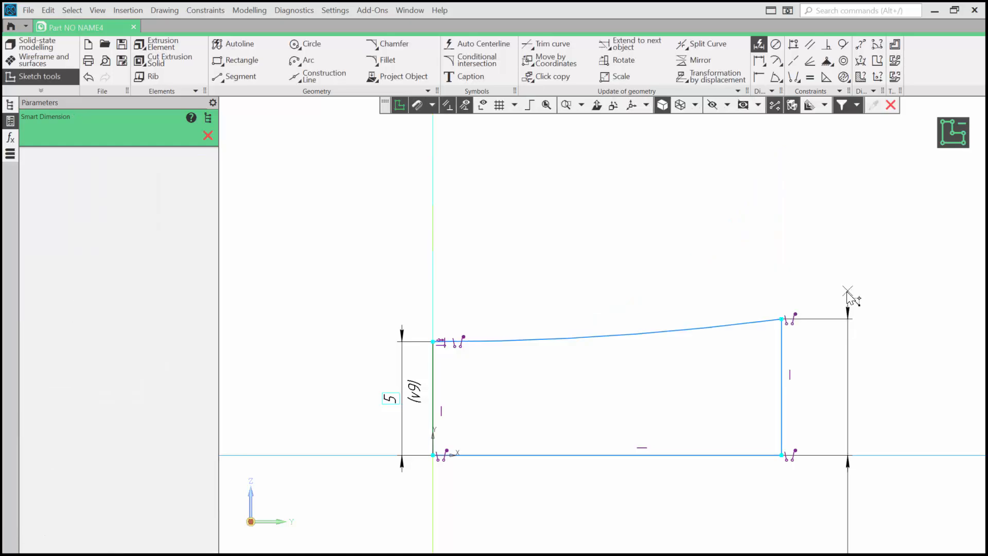
# Step: Dimension the bottom horizontal line below the profile, set its length to 20, and leave the dimension command
pyautogui.scroll(-1, 853, 348)
pyautogui.moveTo(884, 353); pyautogui.dragTo(820, 280, button='middle')
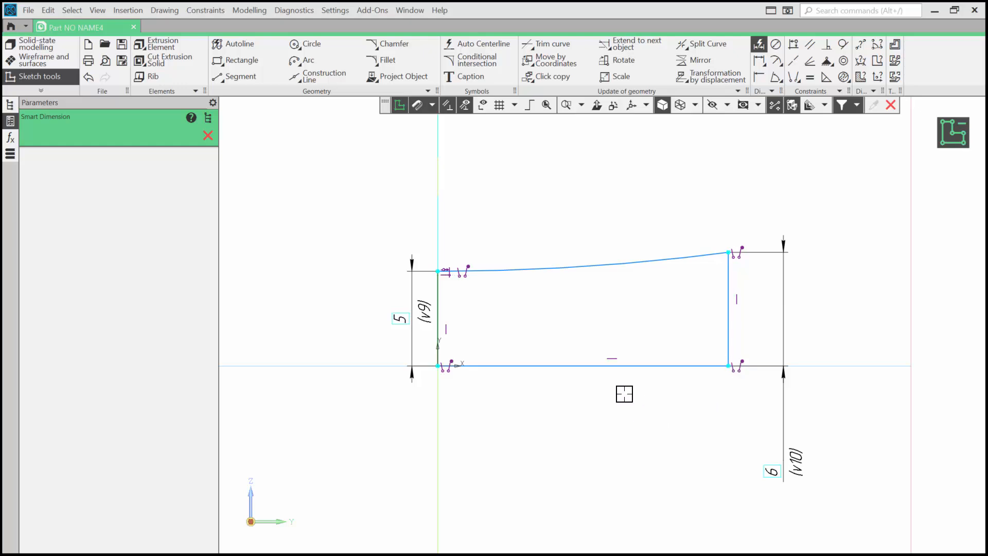
pyautogui.click(632, 367)
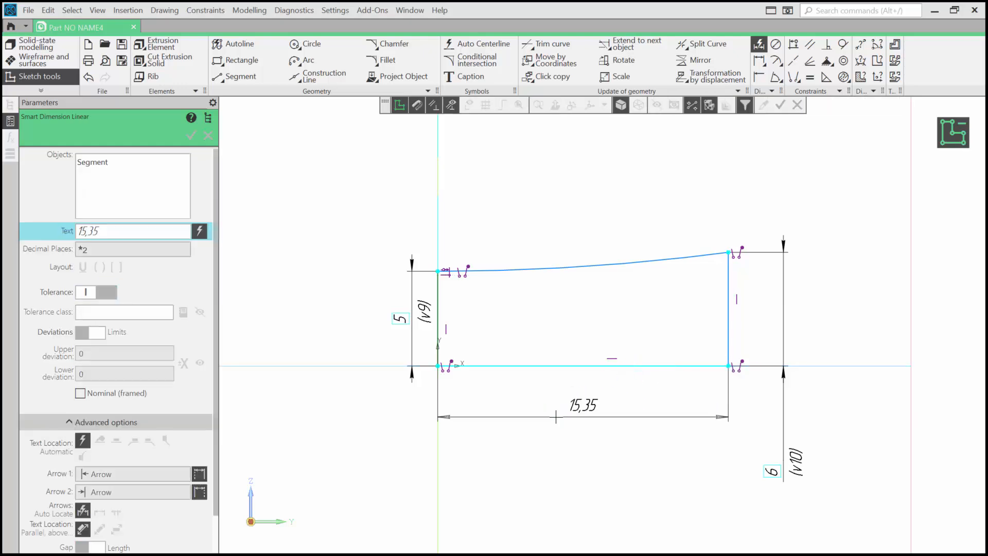
pyautogui.click(556, 416)
pyautogui.write('20')
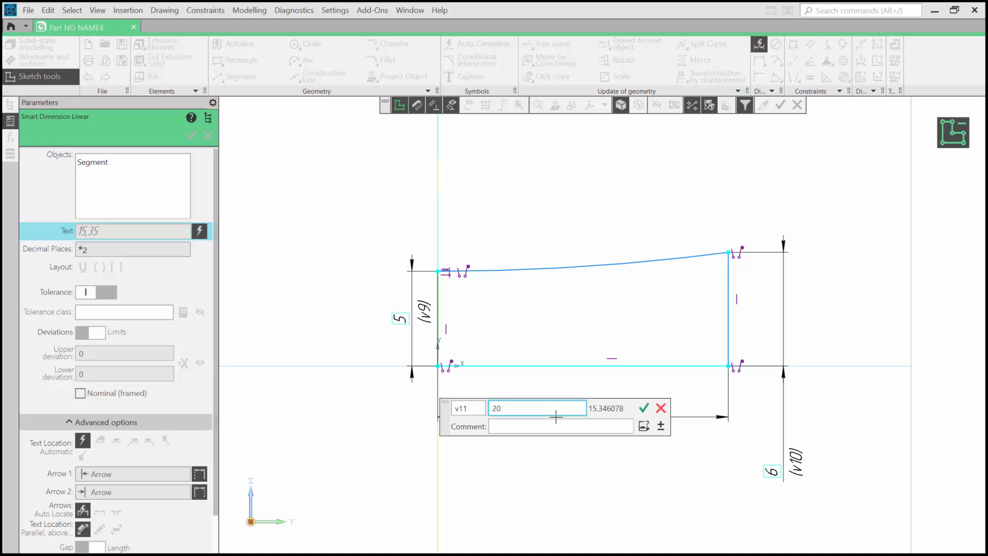
pyautogui.press('Return')
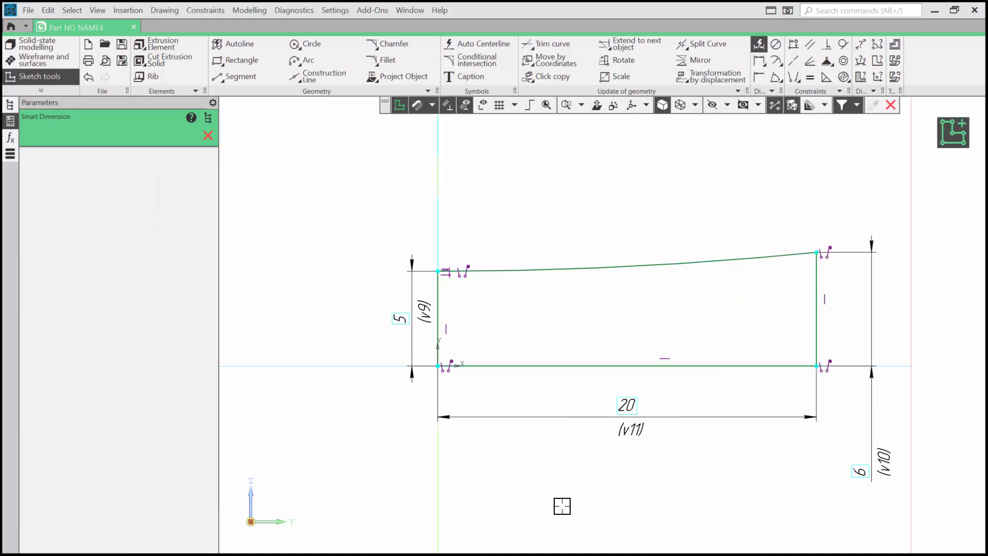
pyautogui.press('Escape')
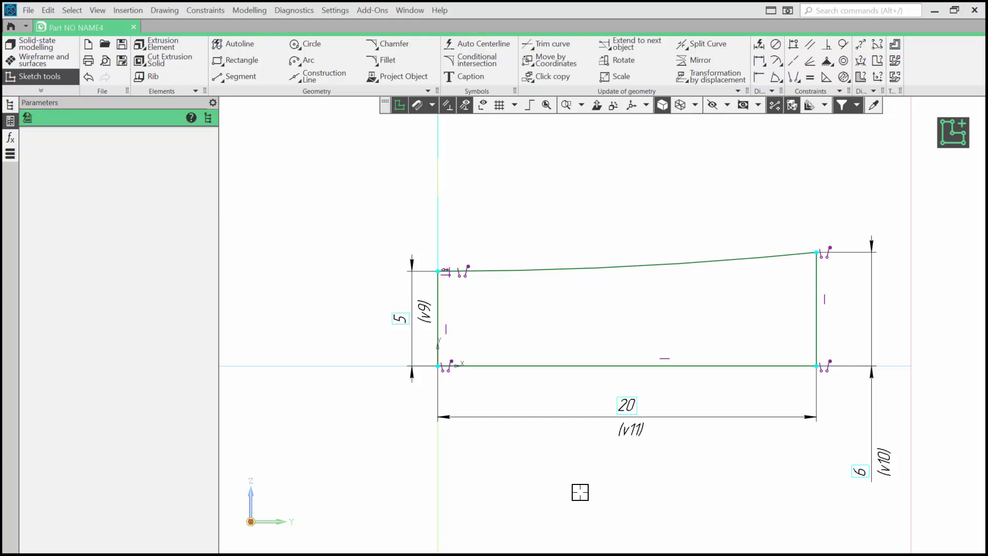
pyautogui.click(482, 105)
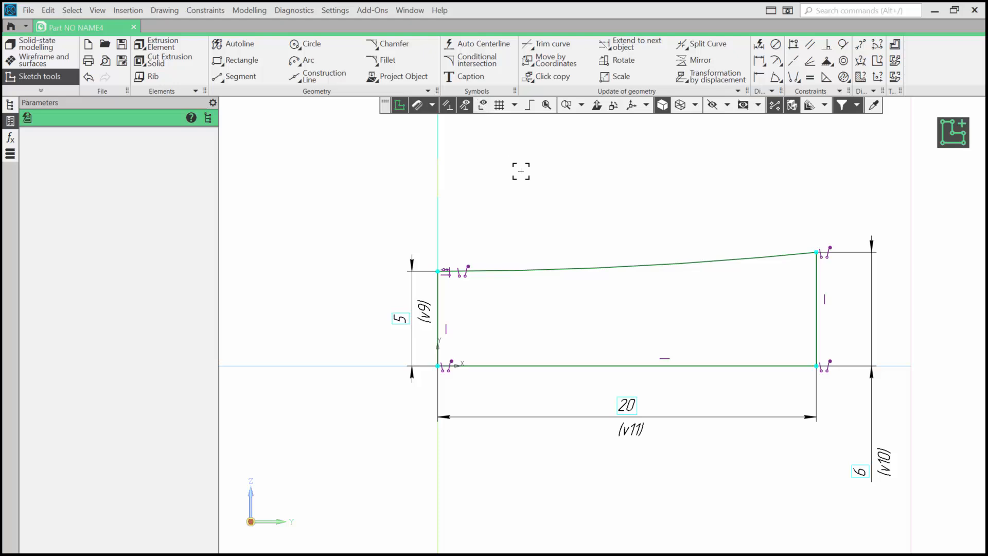